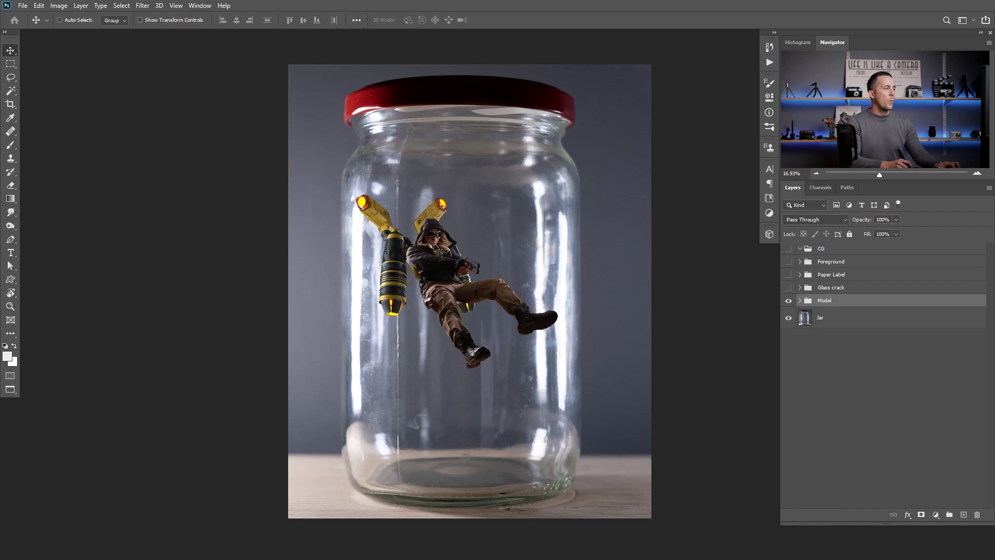
pyautogui.scroll(5, 451, 256)
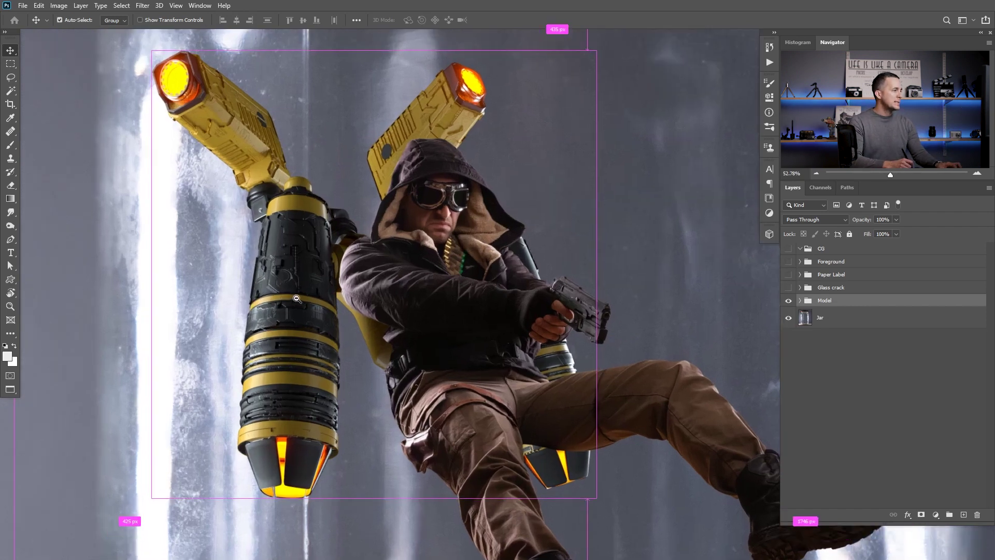
pyautogui.scroll(1, 237, 75)
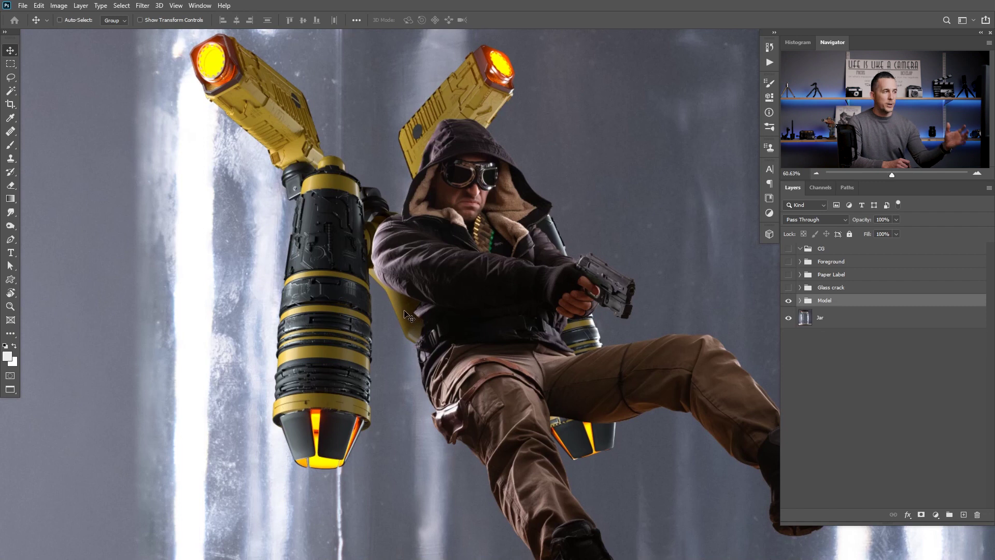
pyautogui.moveTo(423, 311); pyautogui.dragTo(377, 306)
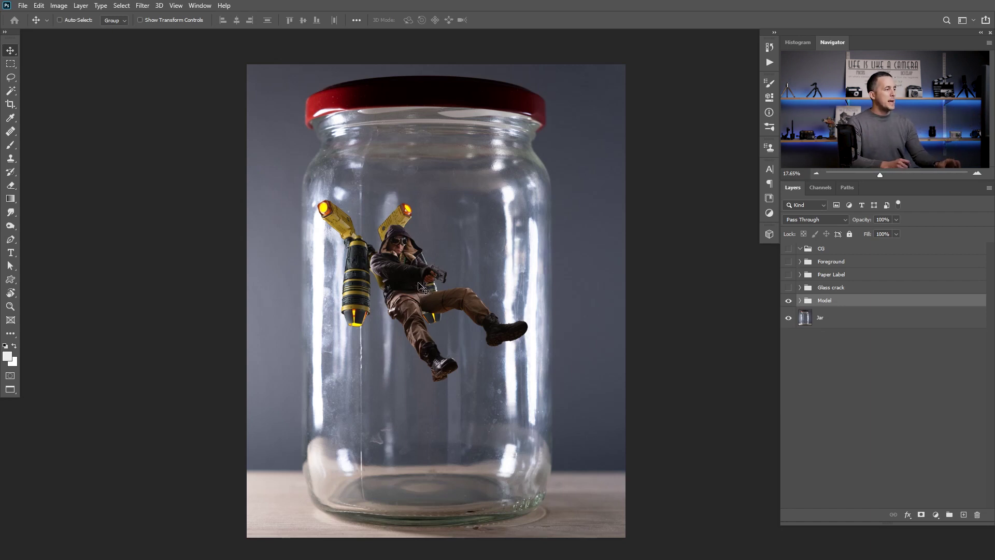
pyautogui.hotkey('ctrl', 'space')
pyautogui.moveTo(397, 279); pyautogui.dragTo(386, 259)
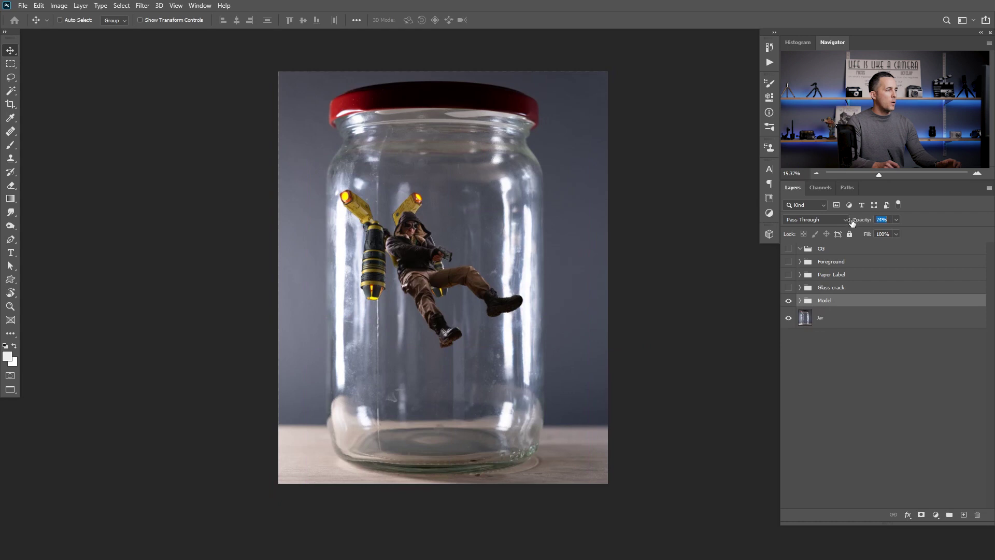
# - Try the Model group at 65% opacity and restore it to 100%
pyautogui.moveTo(853, 221); pyautogui.dragTo(849, 222)
pyautogui.hotkey('ctrl', 'space')
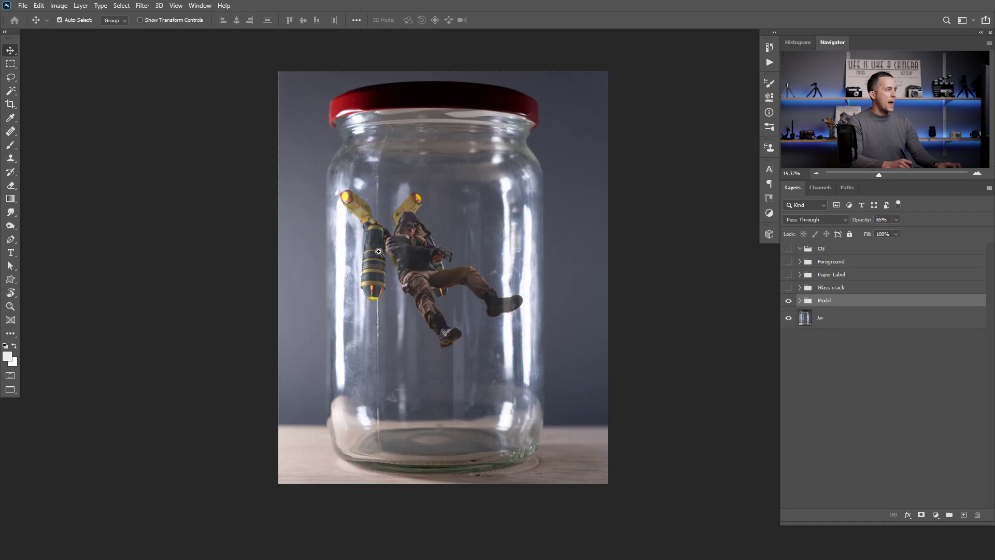
pyautogui.moveTo(398, 285); pyautogui.dragTo(465, 271)
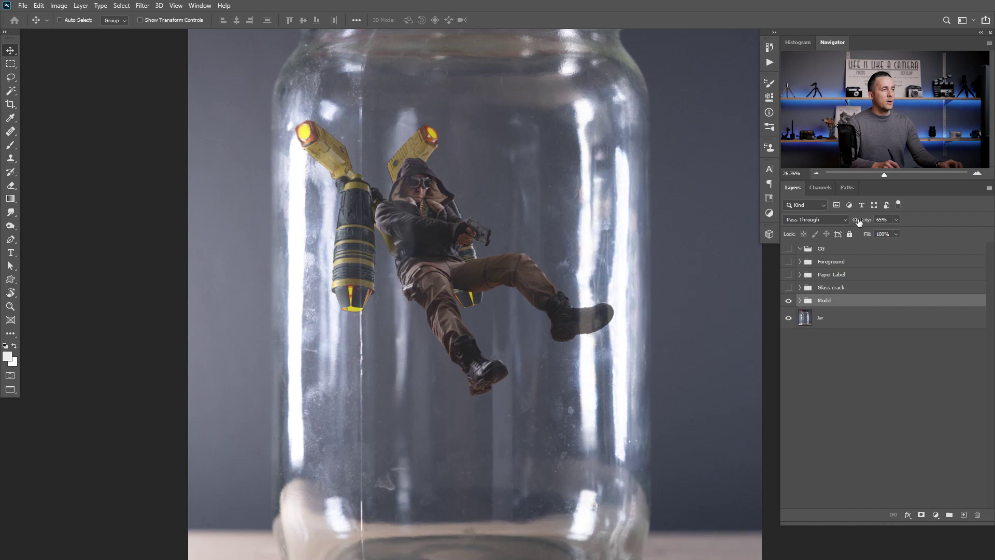
pyautogui.click(882, 219)
pyautogui.write('100')
pyautogui.press('Return')
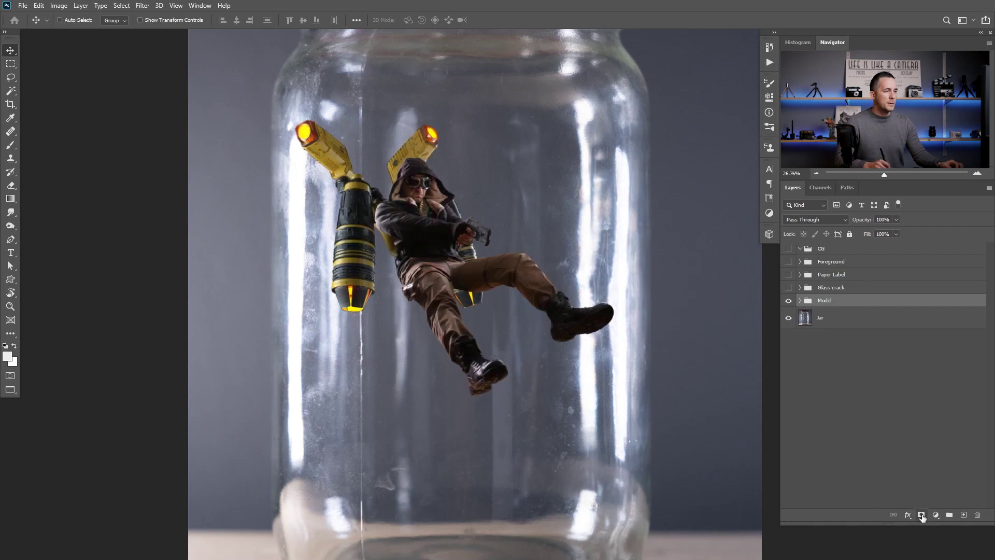
# - Add a white layer mask to the Model group and hide the group so only the jar shows
pyautogui.click(922, 515)
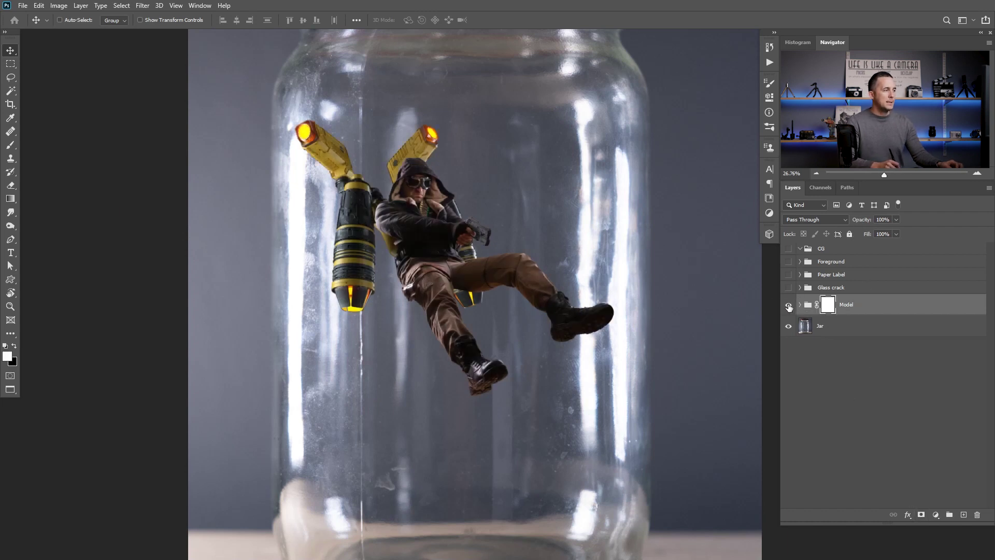
pyautogui.click(788, 307)
pyautogui.scroll(-3, 481, 401)
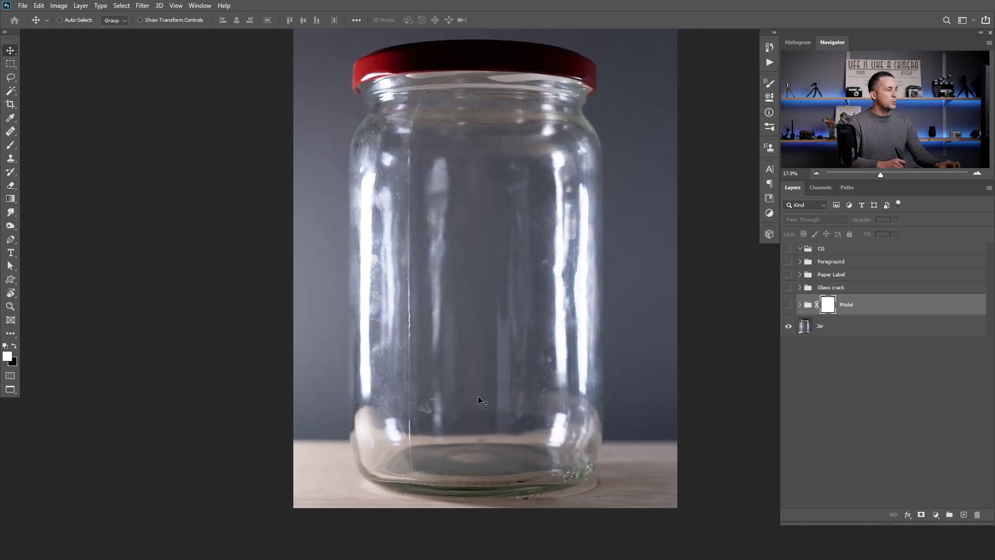
pyautogui.scroll(-1, 502, 187)
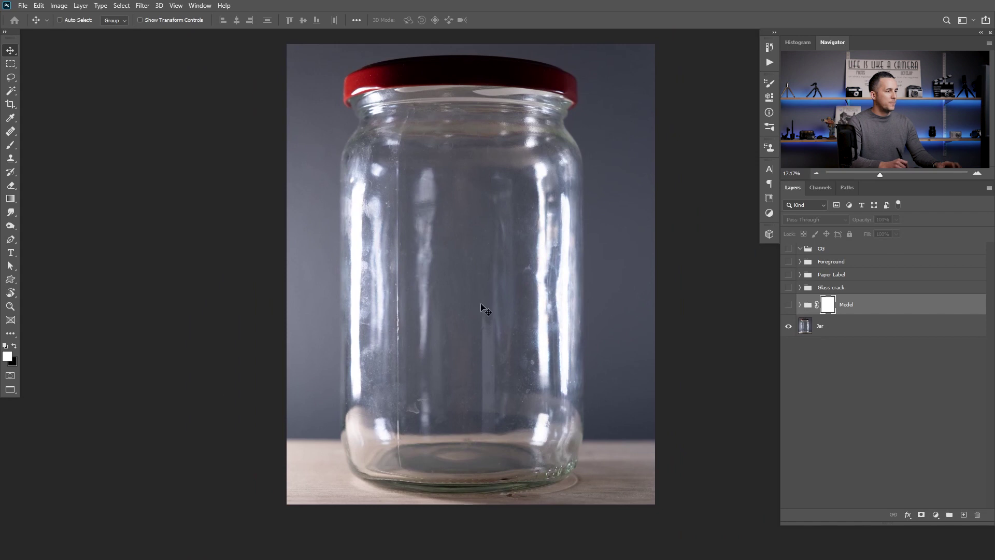
# - Load the jar's highlights as a selection from the composite RGB channel and return to the layers
pyautogui.click(820, 187)
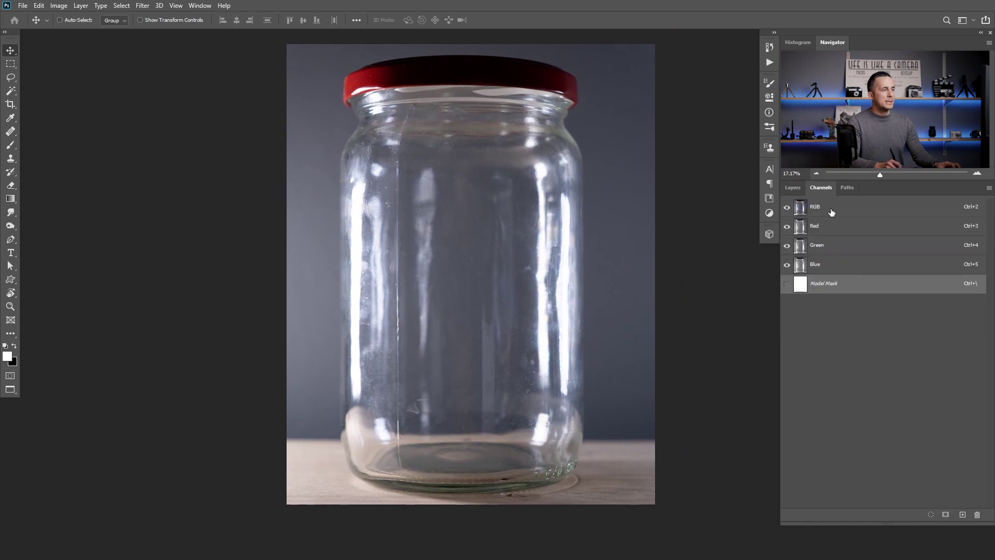
pyautogui.keyDown('ctrl'); pyautogui.click(800, 210); pyautogui.keyUp('ctrl')
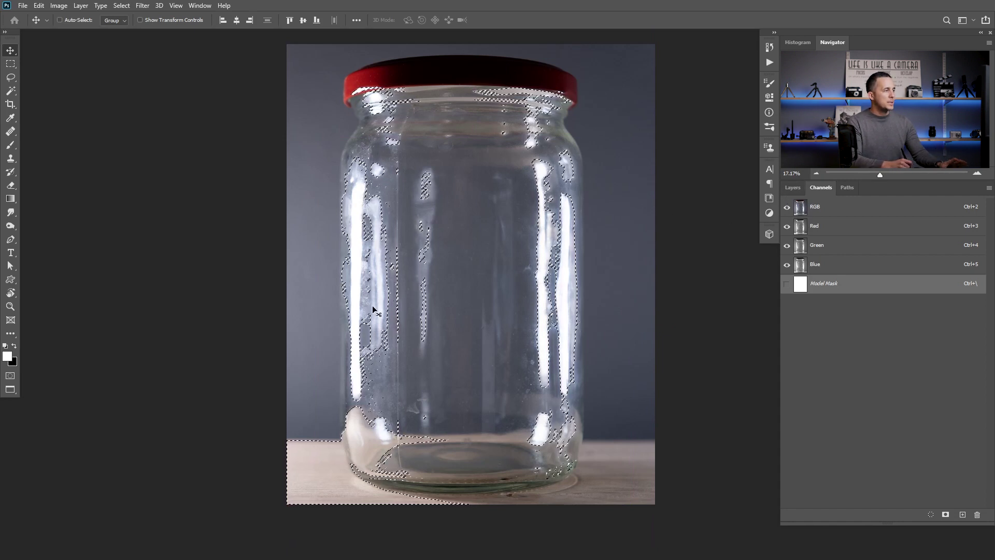
pyautogui.click(798, 207)
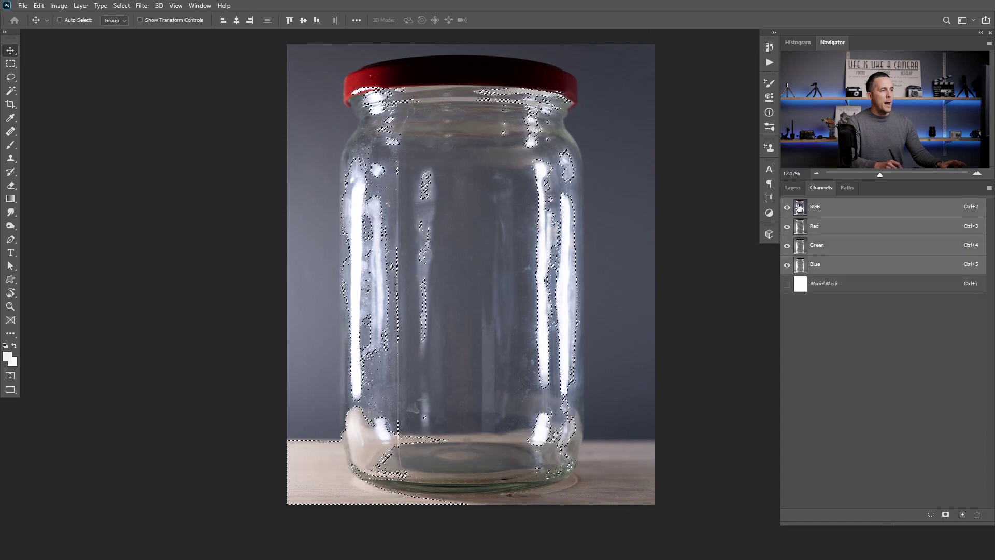
pyautogui.press('d')
pyautogui.click(794, 188)
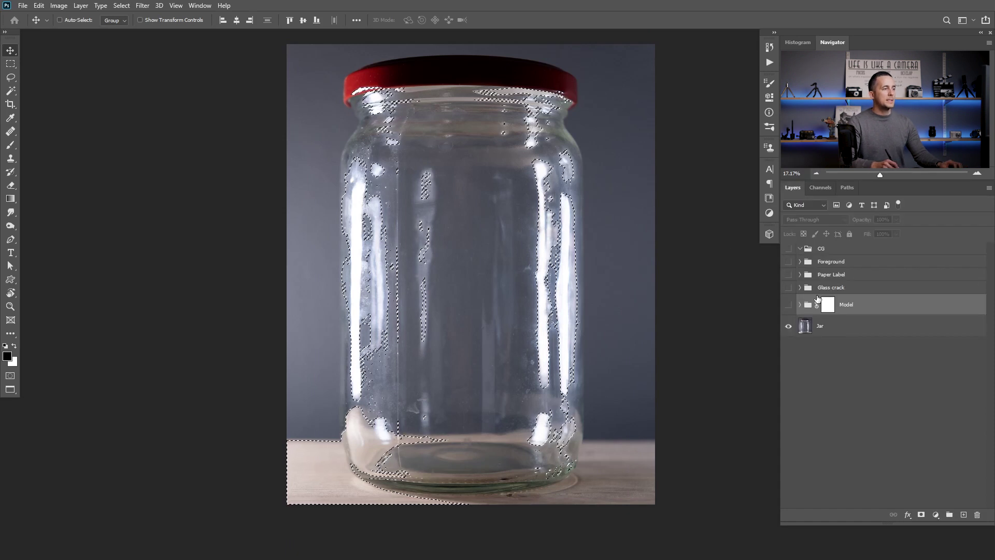
# - Show the Model group and fill the selected highlights with black on its layer mask
pyautogui.click(788, 306)
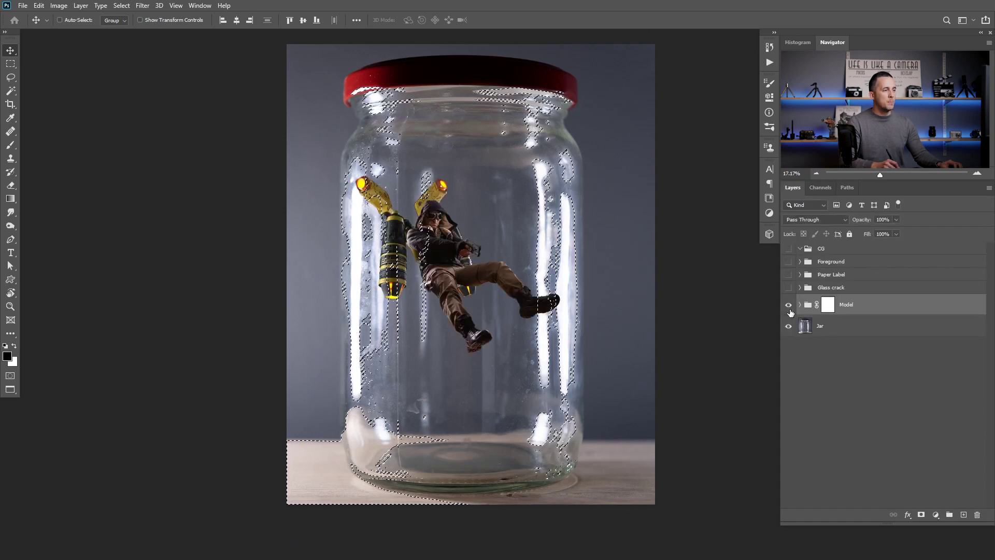
pyautogui.click(830, 307)
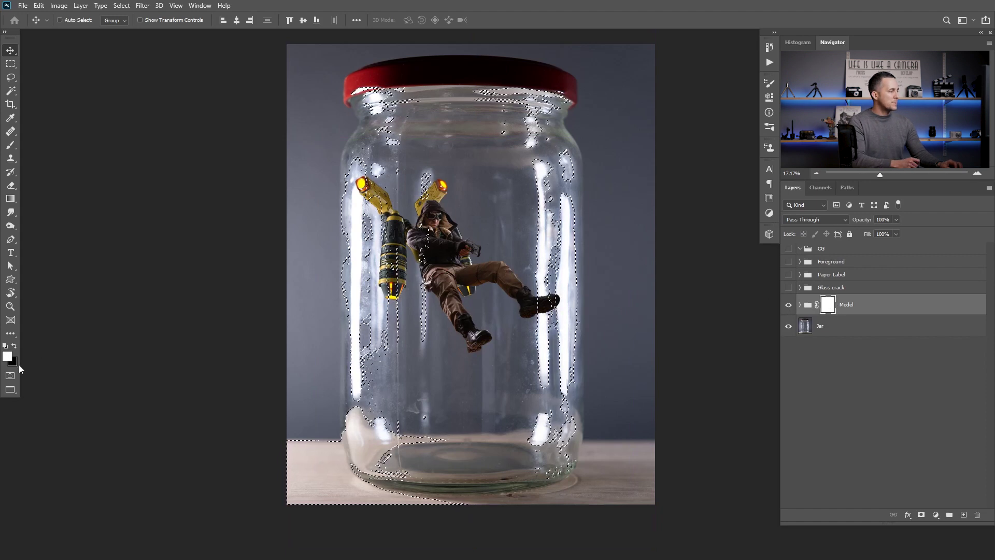
pyautogui.press('ctrl')
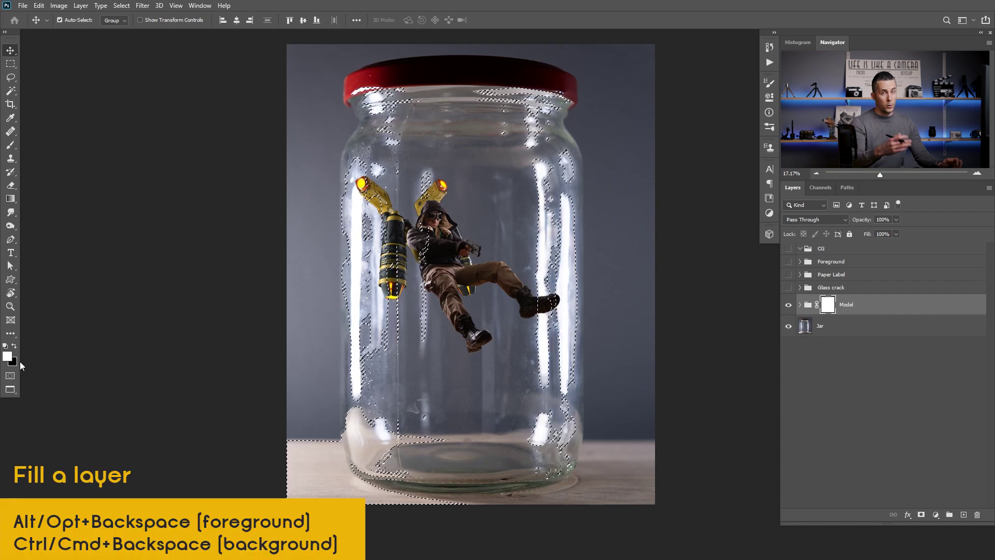
pyautogui.hotkey('ctrl', 'BackSpace')
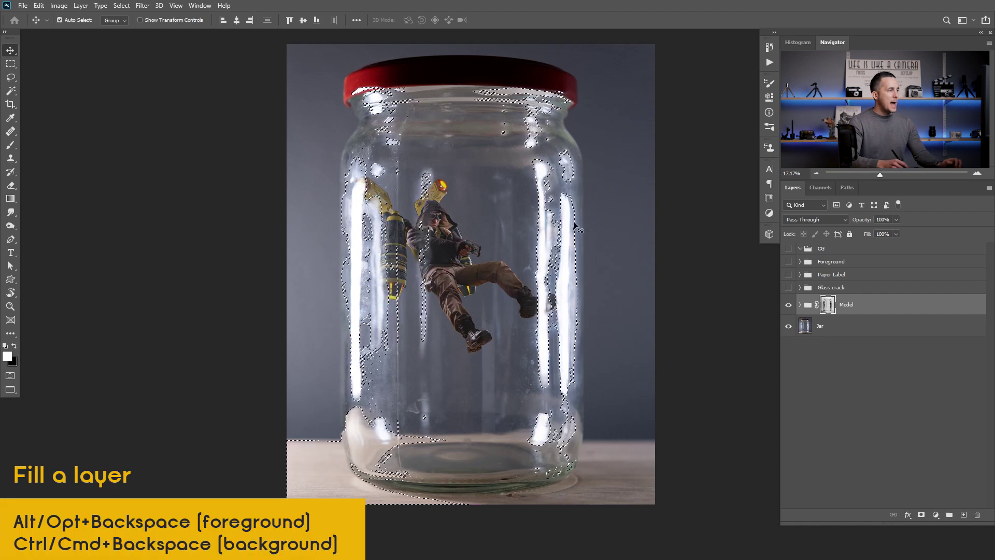
# - Inspect the Model group's mask on its own and check the glass reflections over the model
pyautogui.keyDown('alt'); pyautogui.click(827, 306); pyautogui.keyUp('alt')
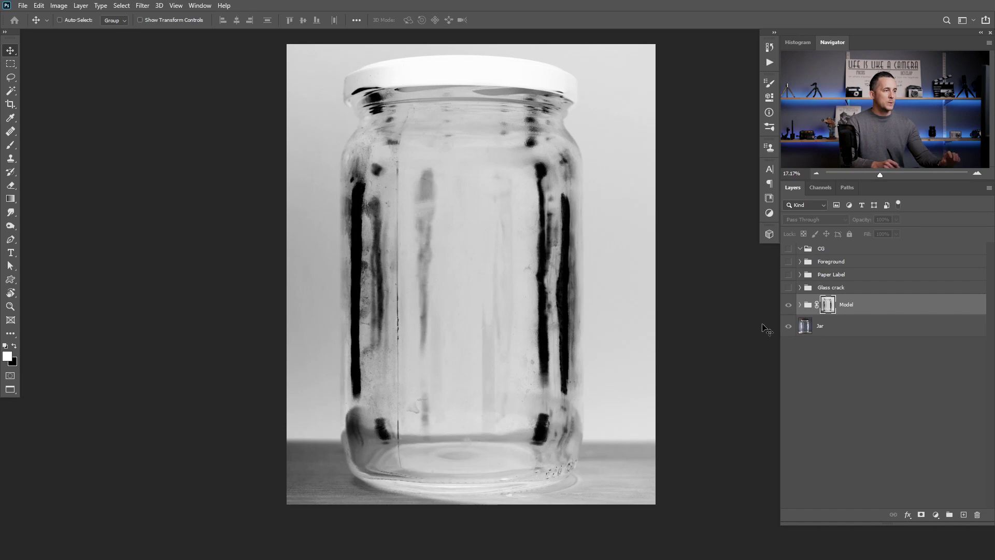
pyautogui.keyDown('alt'); pyautogui.click(827, 306); pyautogui.keyUp('alt')
pyautogui.scroll(1, 542, 258)
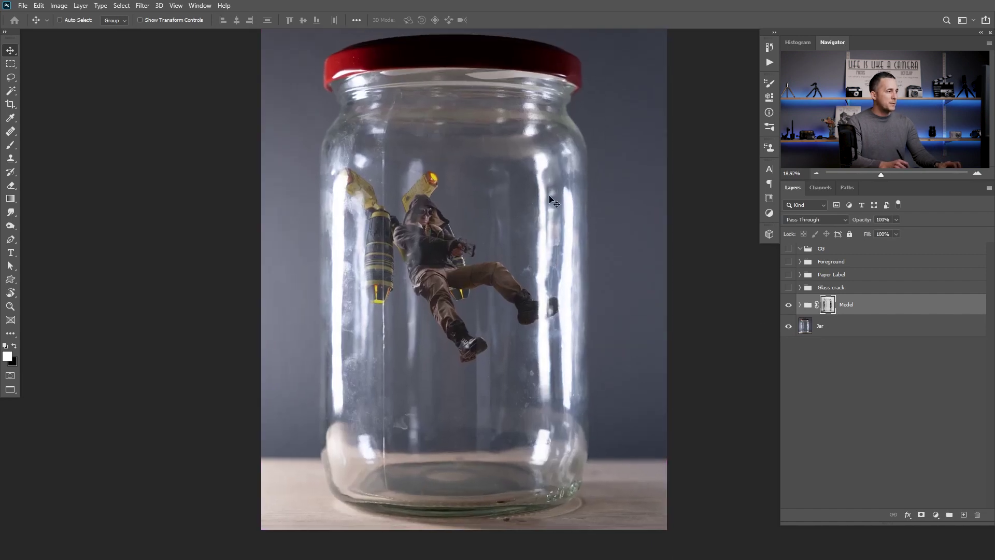
pyautogui.scroll(2, 513, 353)
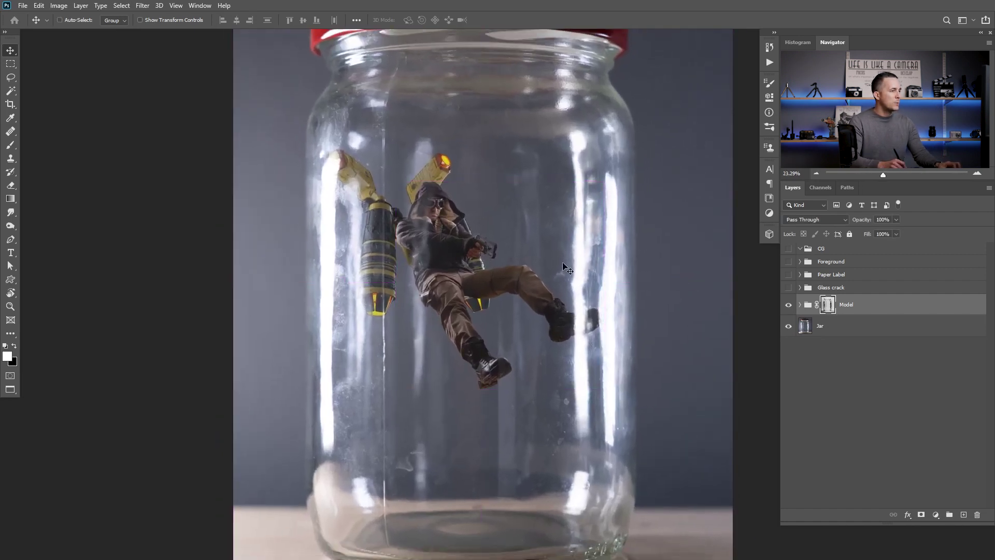
# - Unlink the mask from the Model group and try moving the model around inside the jar
pyautogui.scroll(-1, 445, 285)
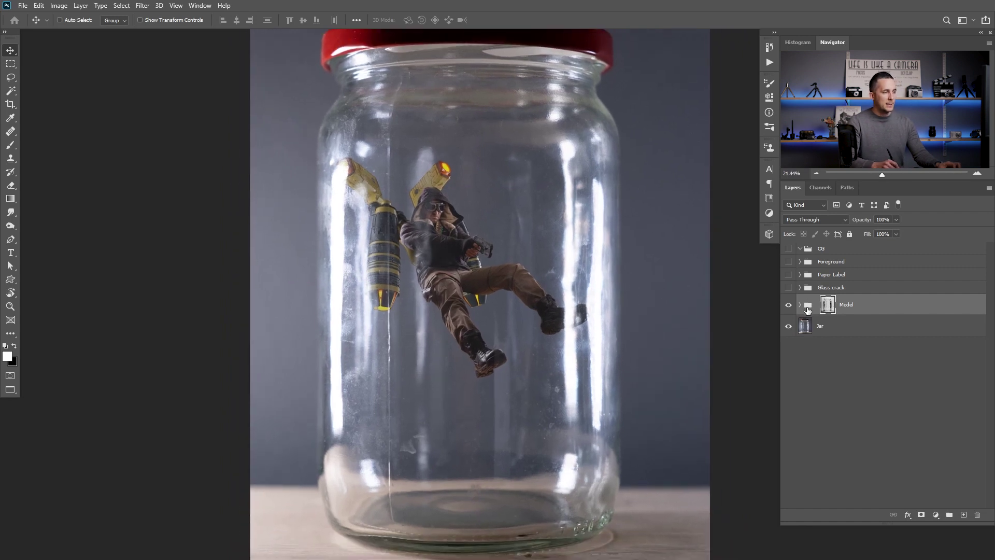
pyautogui.press('x')
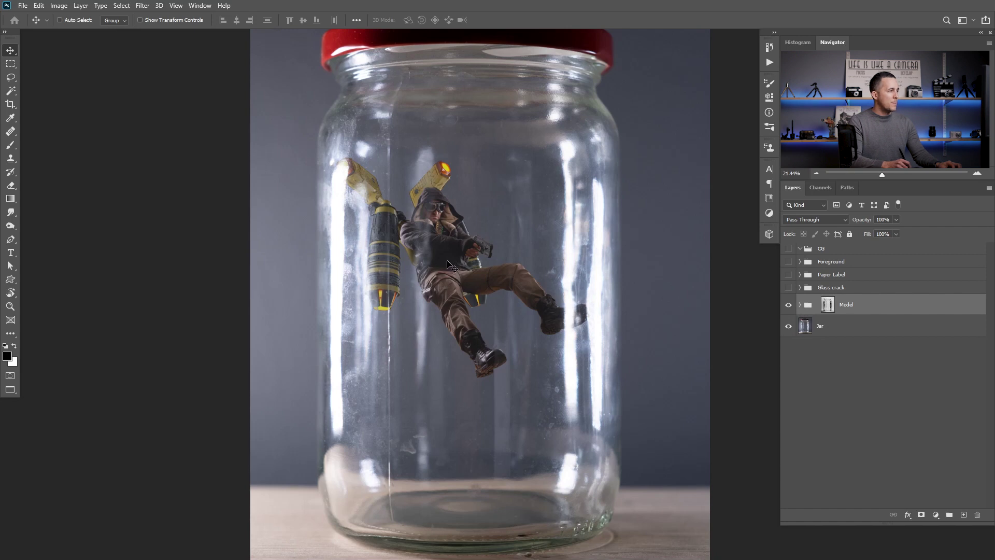
pyautogui.moveTo(450, 264); pyautogui.dragTo(467, 214)
pyautogui.scroll(5, 393, 250)
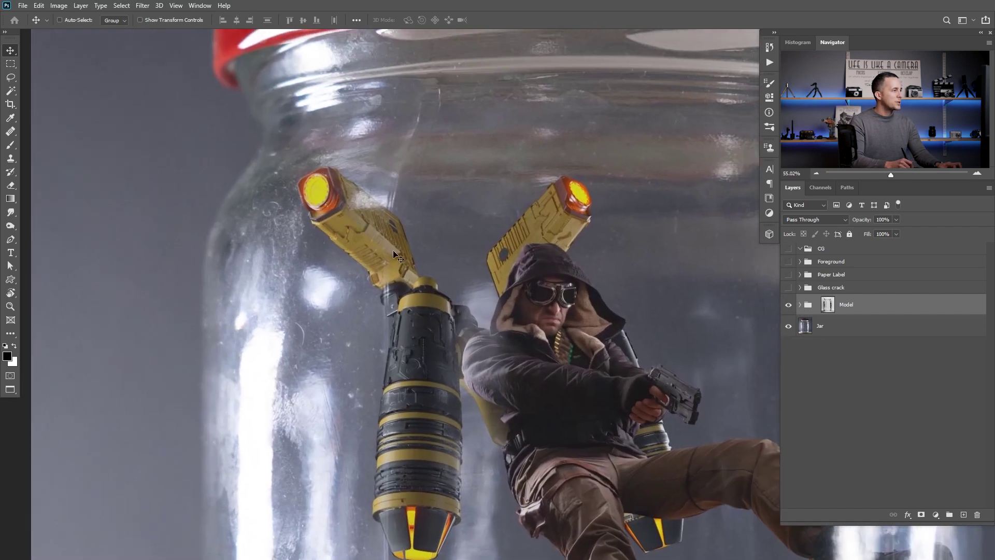
pyautogui.moveTo(393, 249)
pyautogui.mouseDown()
pyautogui.moveTo(395, 260)
pyautogui.moveTo(405, 250)
pyautogui.mouseUp()
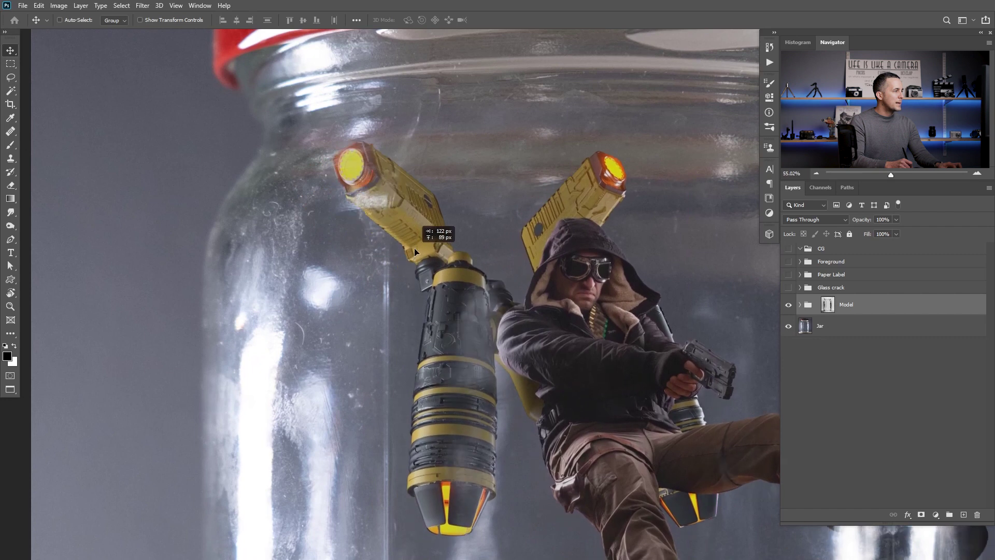
pyautogui.moveTo(414, 249); pyautogui.dragTo(482, 326)
pyautogui.scroll(-5, 331, 318)
pyautogui.scroll(-5, 595, 271)
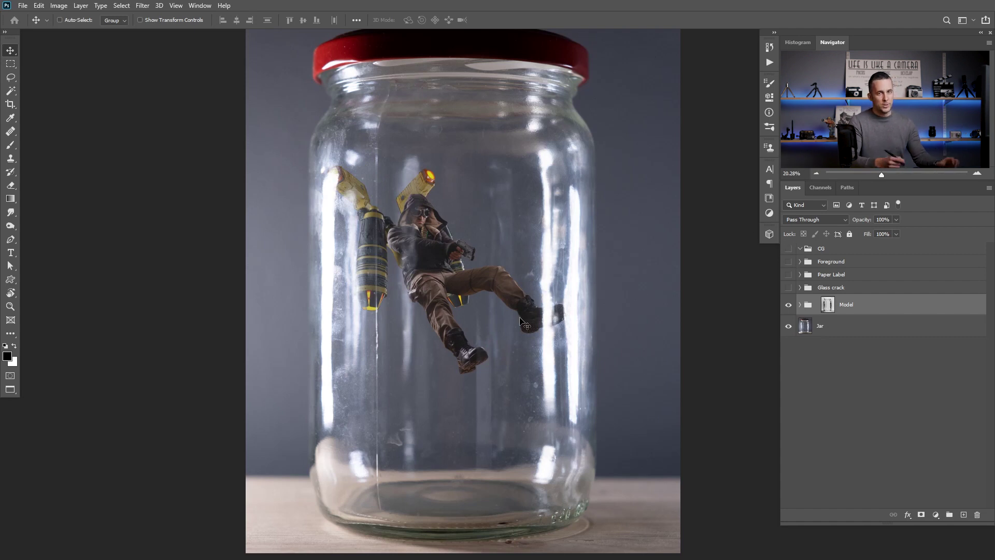
# - Expand the Model group and show its Smoke, Smoke 2 and gun fire subgroups
pyautogui.keyDown('ctrl'); pyautogui.keyDown('alt'); pyautogui.click(494, 279); pyautogui.keyUp('alt'); pyautogui.keyUp('ctrl')
pyautogui.click(800, 304)
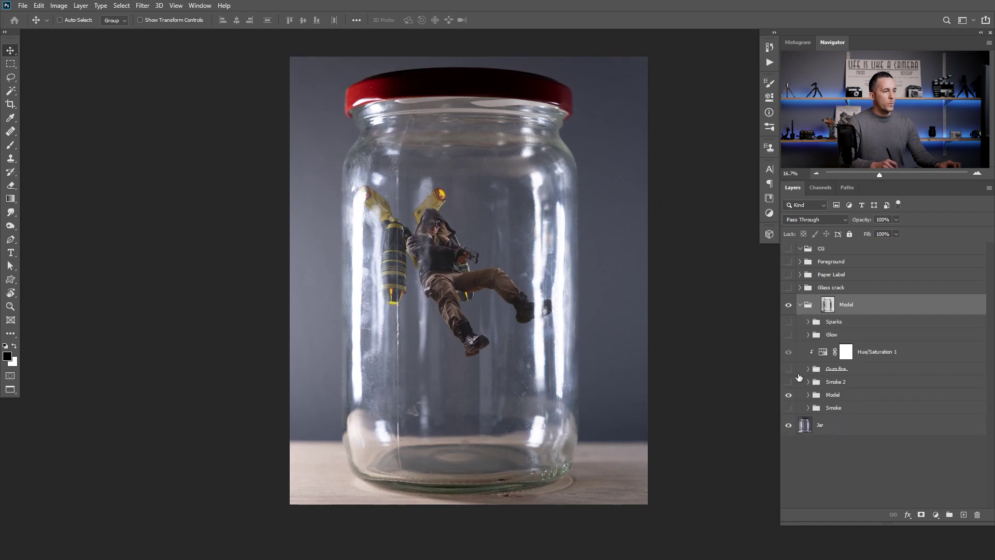
pyautogui.click(789, 408)
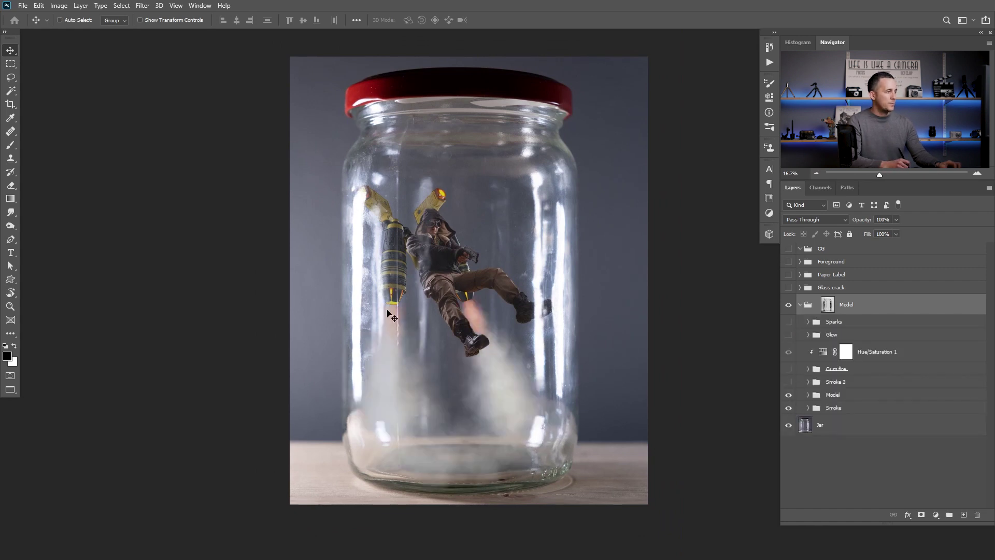
pyautogui.click(789, 382)
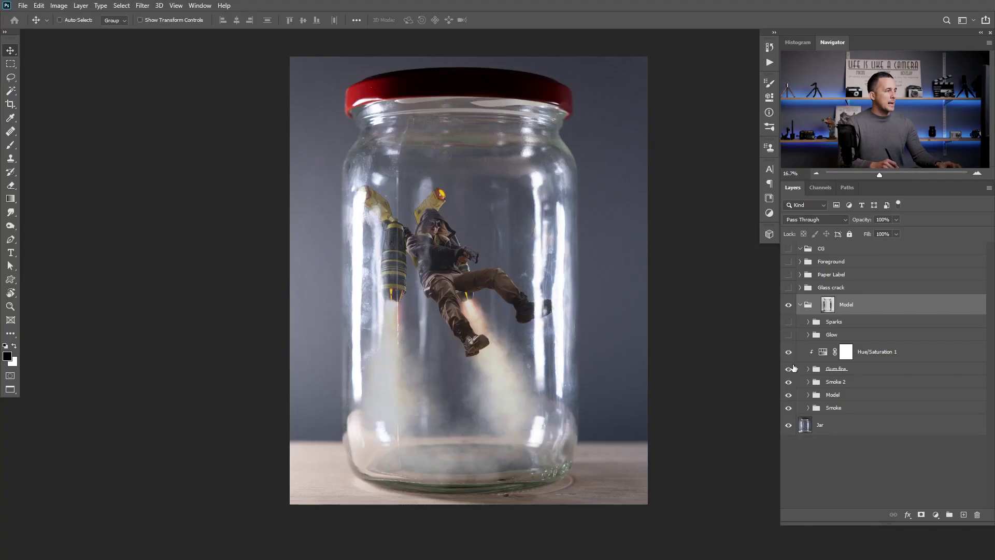
pyautogui.click(788, 369)
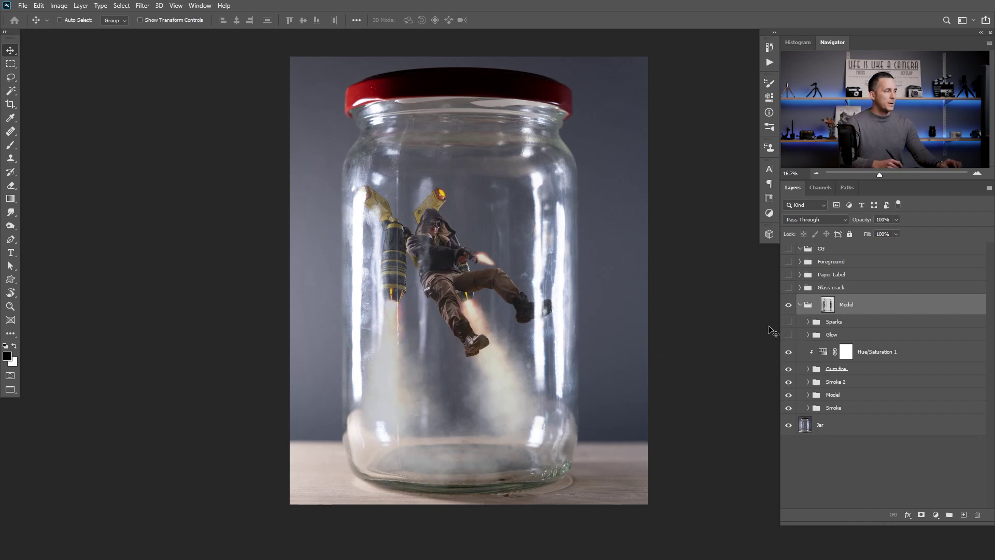
pyautogui.scroll(1, 414, 317)
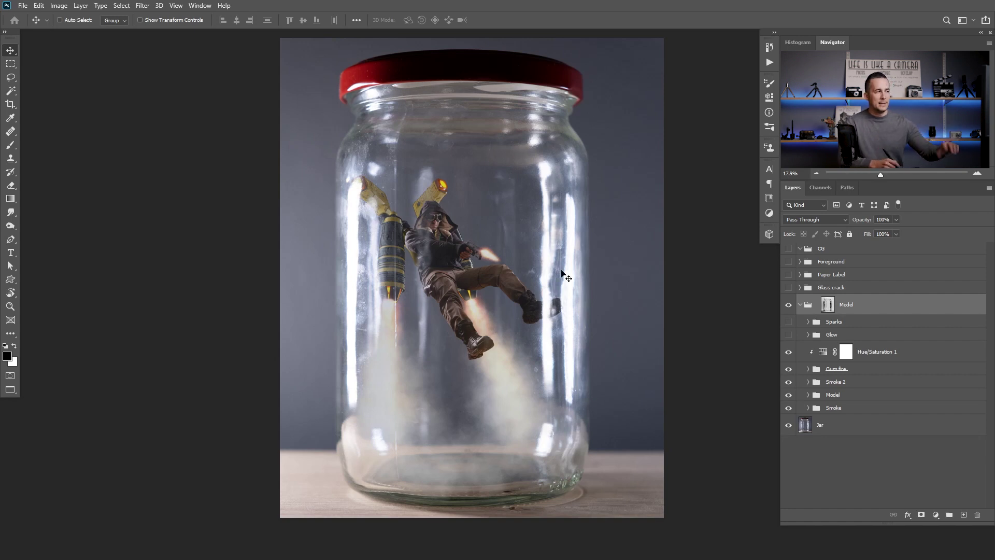
# - Show the Glow and Sparks subgroups inside the Model group
pyautogui.click(789, 334)
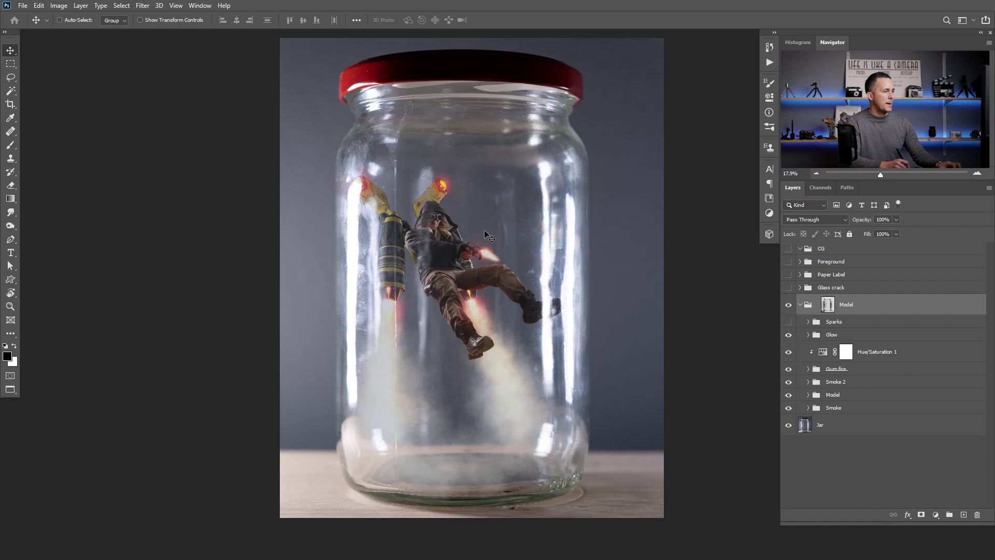
pyautogui.click(788, 321)
pyautogui.scroll(7, 586, 274)
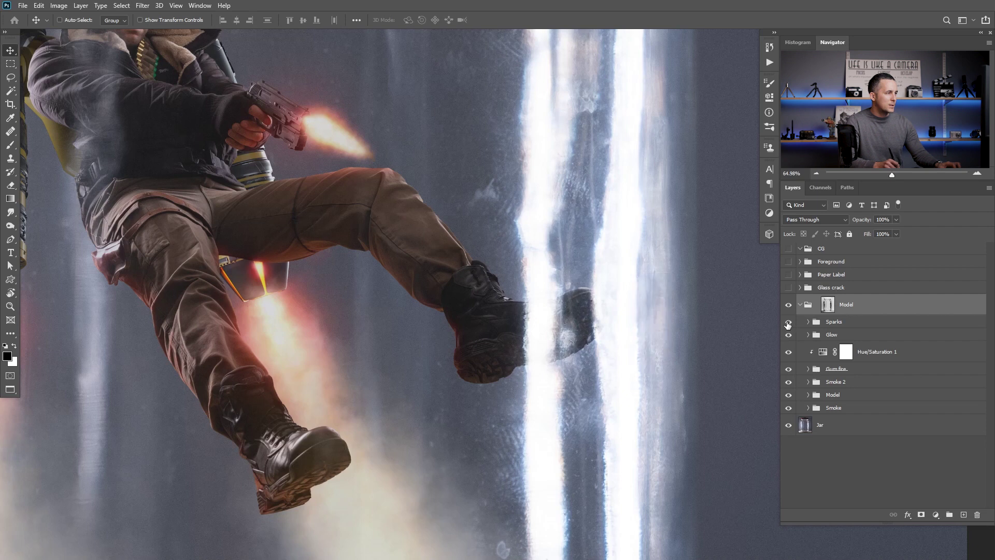
pyautogui.moveTo(618, 311); pyautogui.dragTo(532, 302)
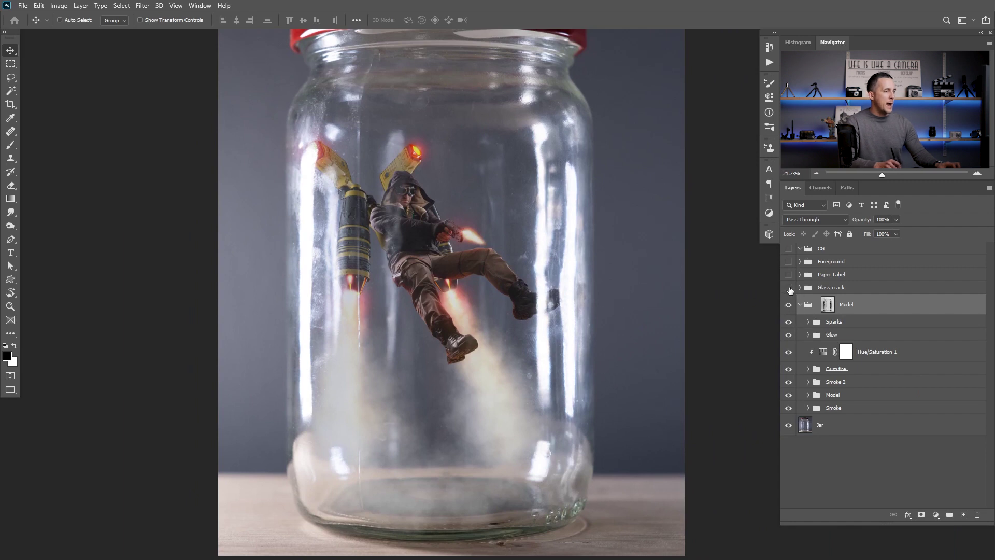
# - Show the Glass crack, Paper Label, Foreground and CG groups to complete the composite
pyautogui.moveTo(591, 298); pyautogui.dragTo(622, 300)
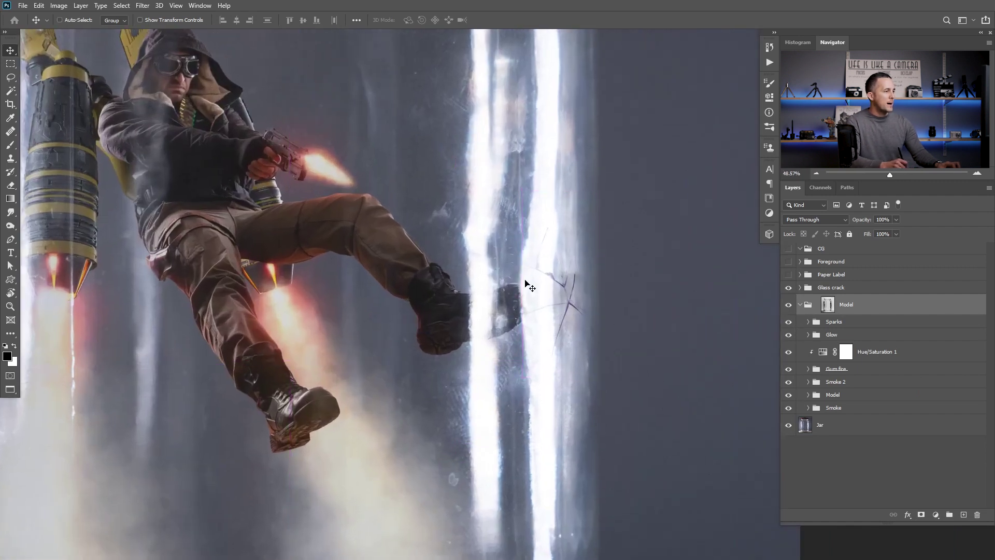
pyautogui.scroll(-5, 572, 275)
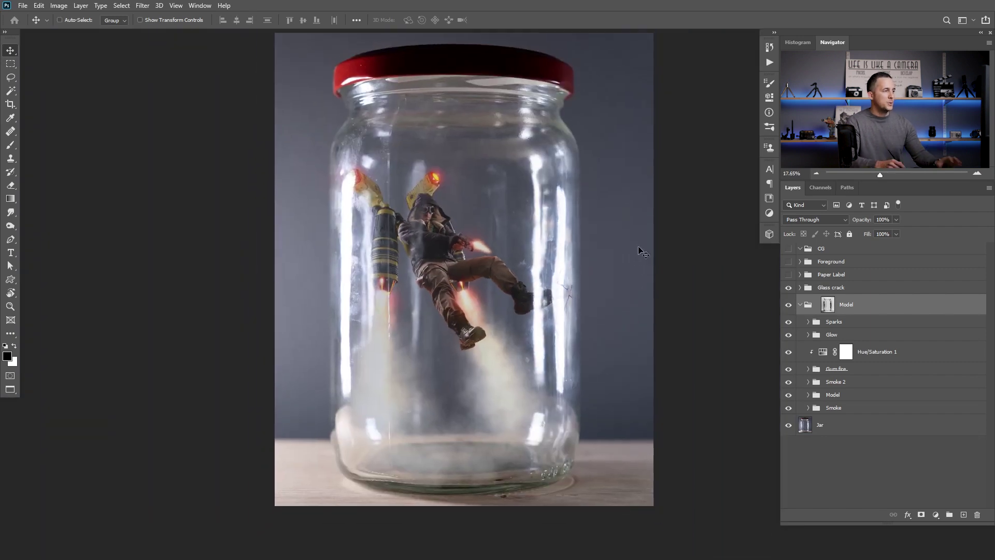
pyautogui.click(789, 275)
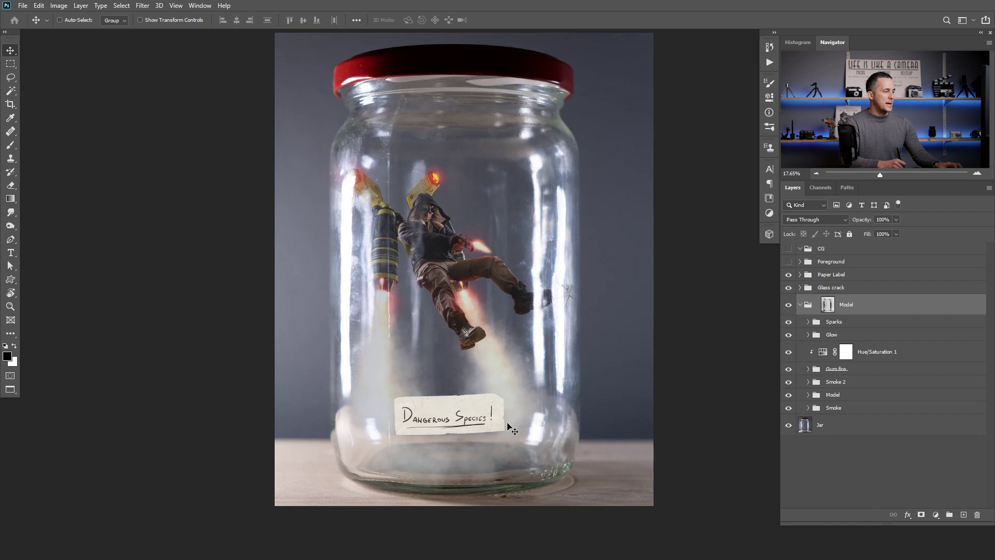
pyautogui.click(788, 262)
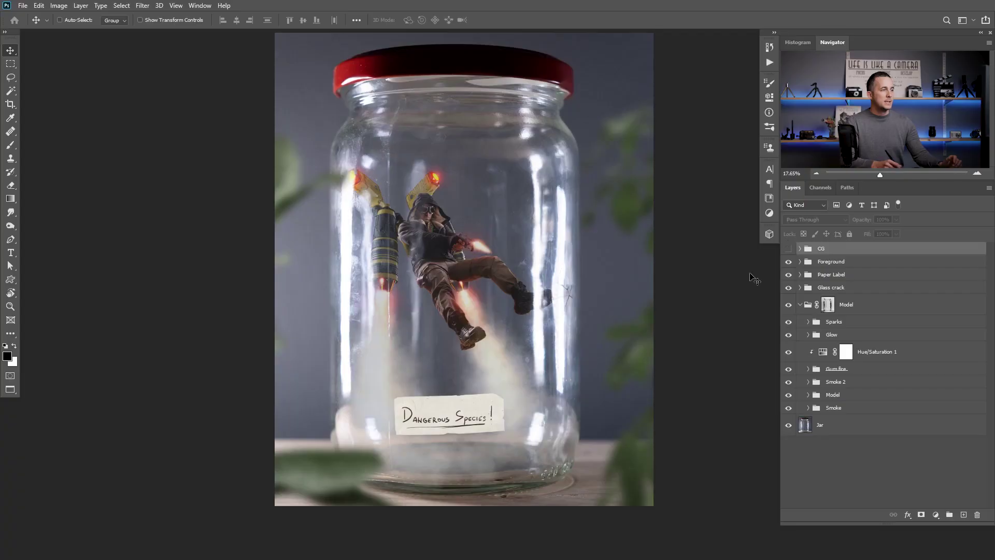
pyautogui.click(788, 248)
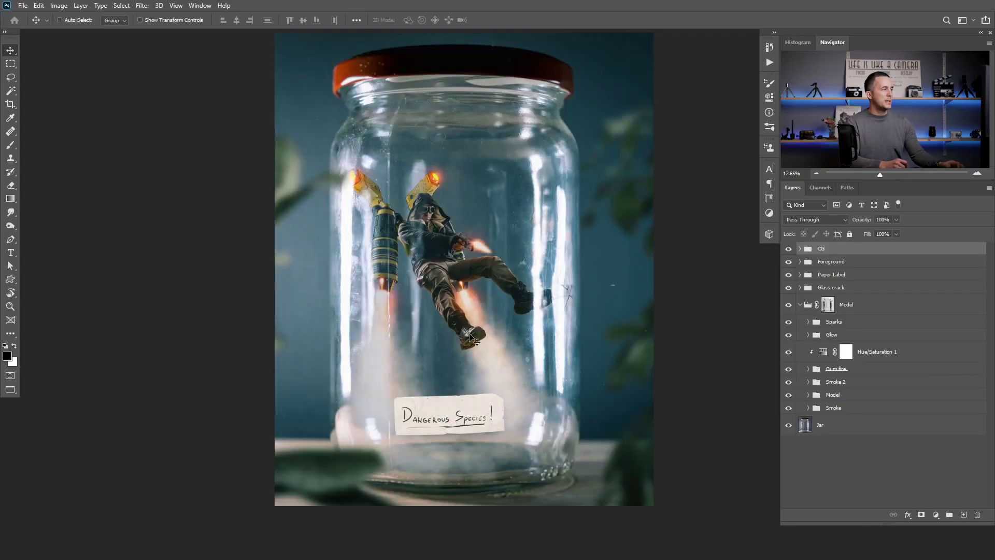